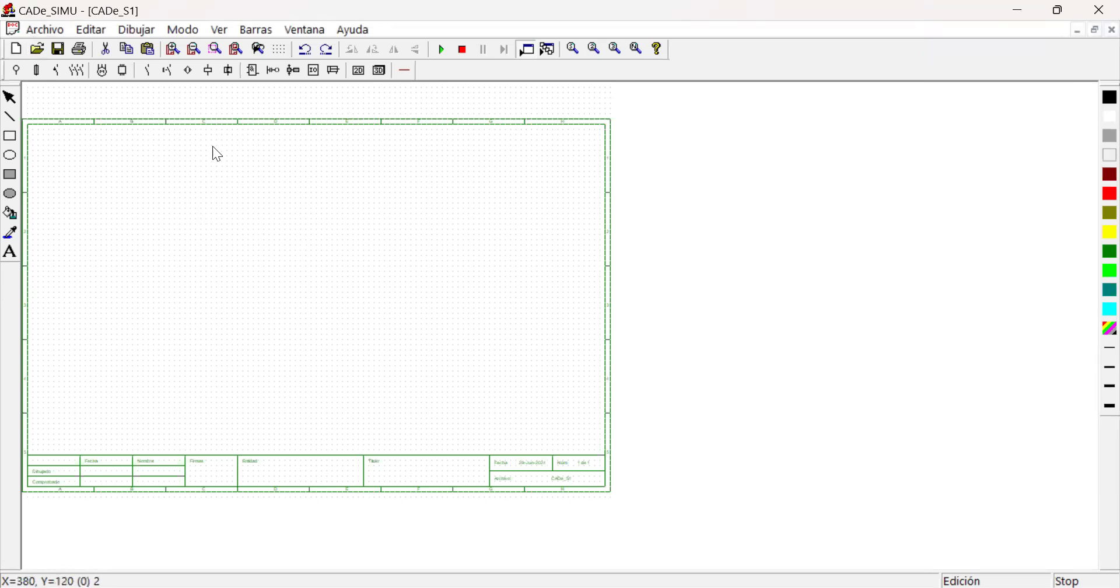
click(47, 31)
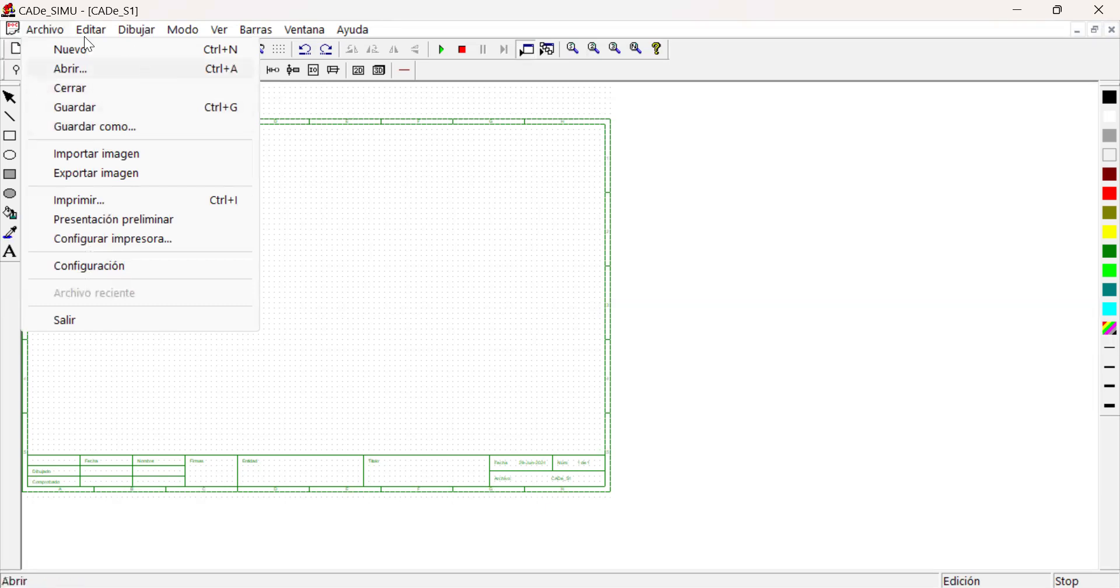
mouse_move(90, 29)
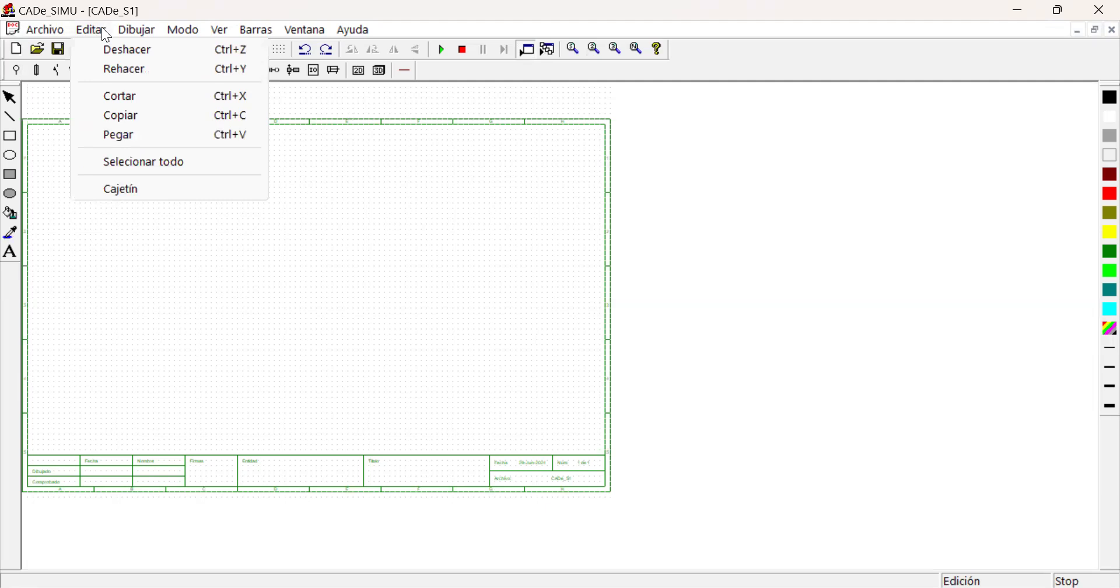
mouse_move(128, 27)
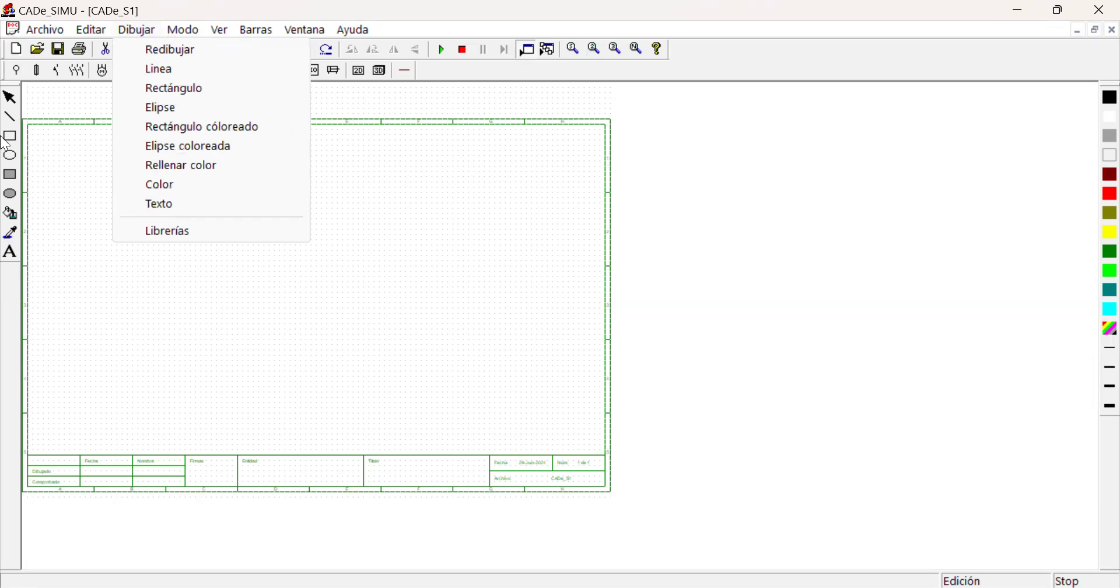
click(69, 308)
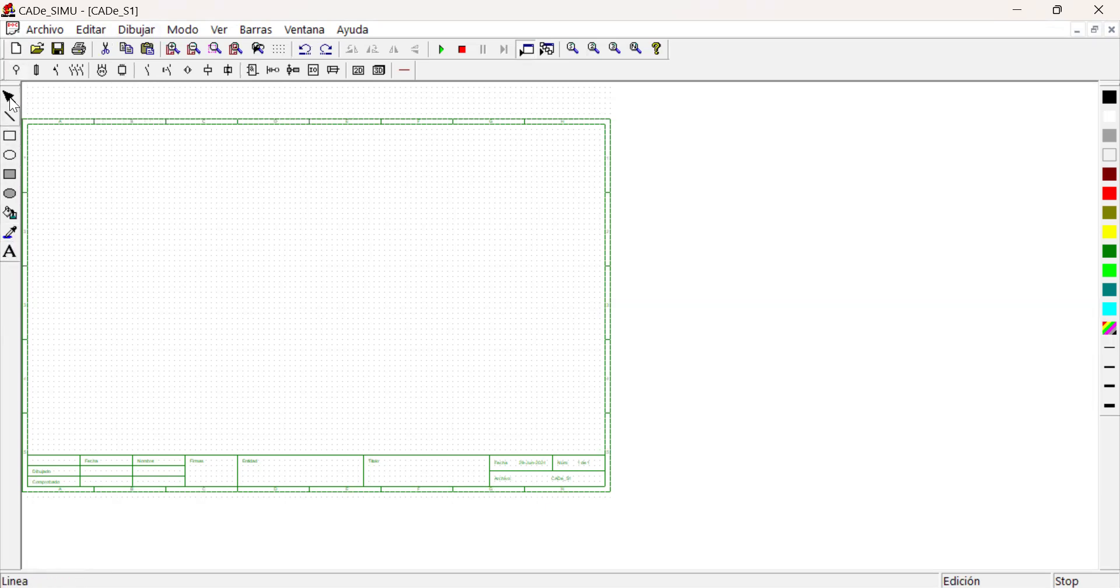
click(183, 30)
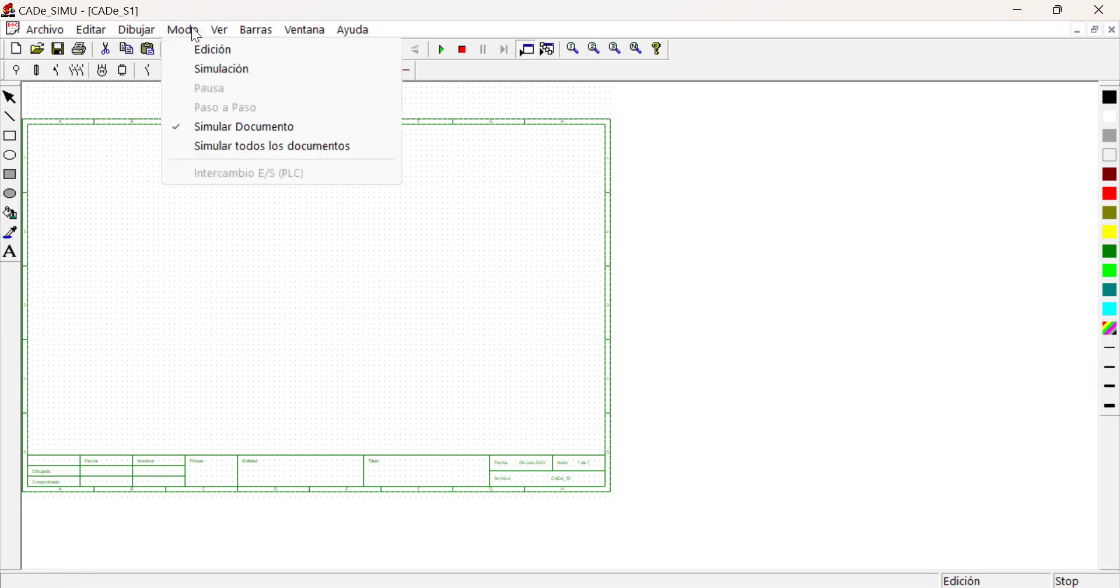
click(340, 302)
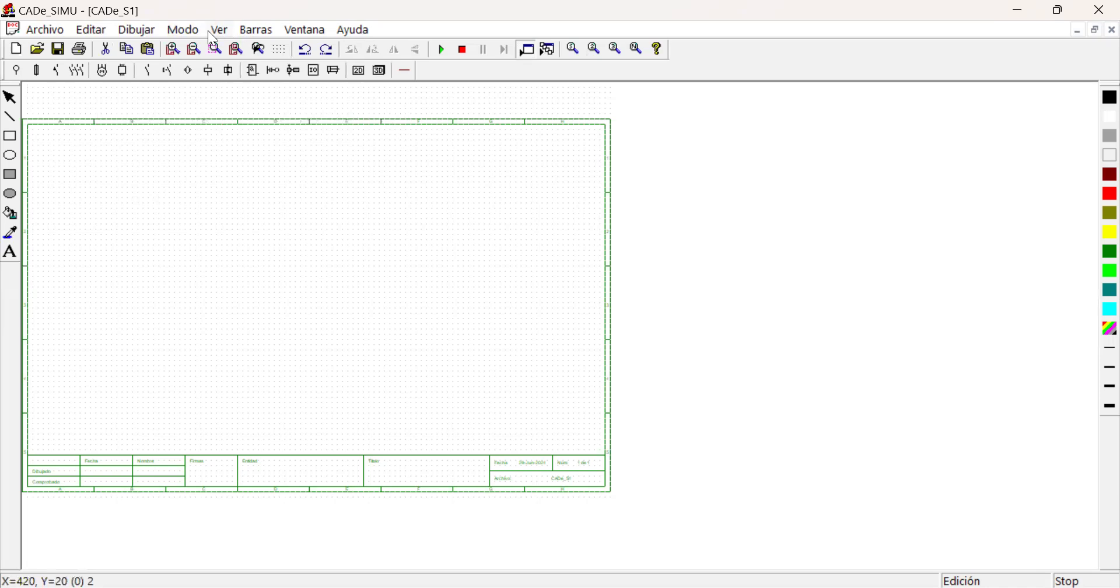
click(210, 33)
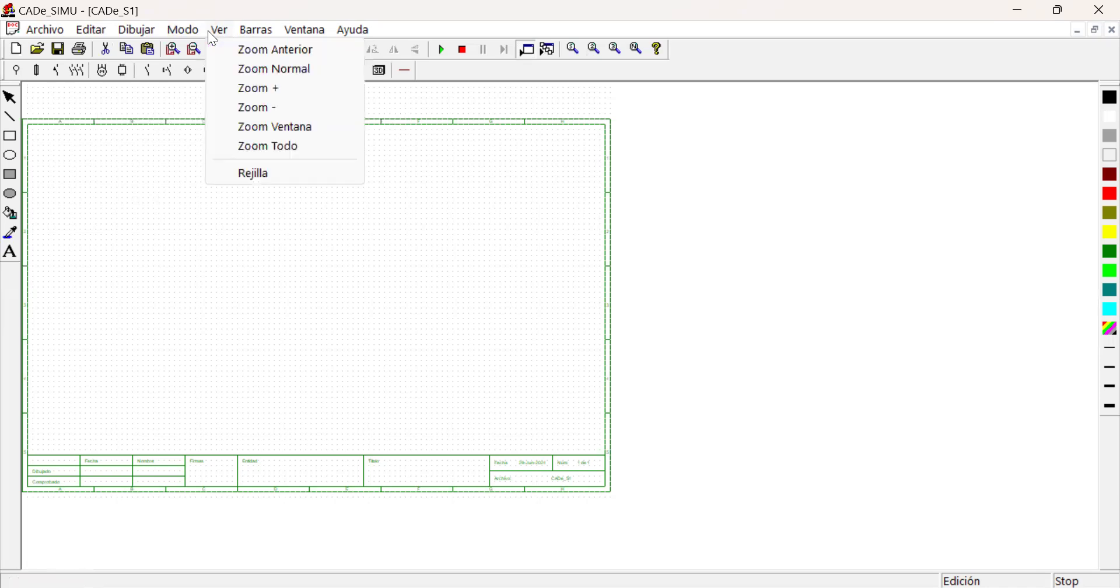
click(290, 250)
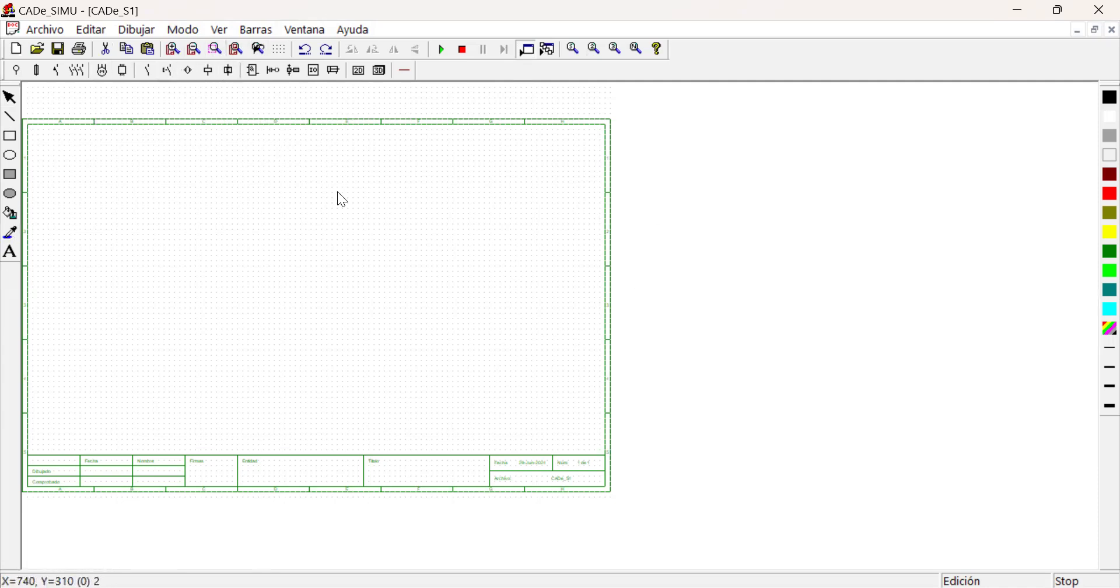
- Place a three-phase supply with neutral (L1, L2, L3, N) in column A, row 1 of the sheet
click(170, 50)
click(170, 49)
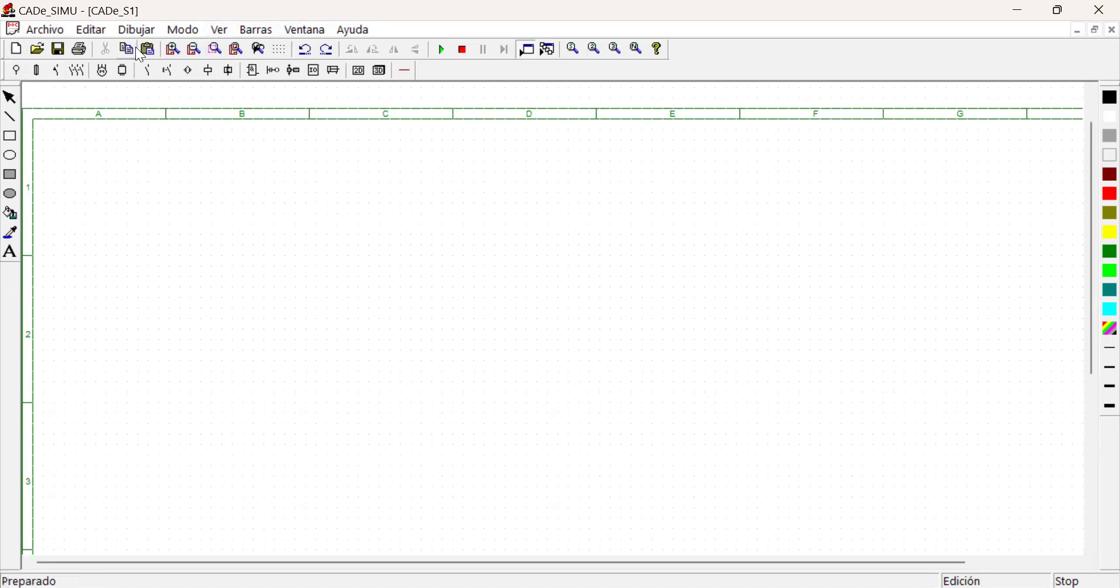
click(17, 73)
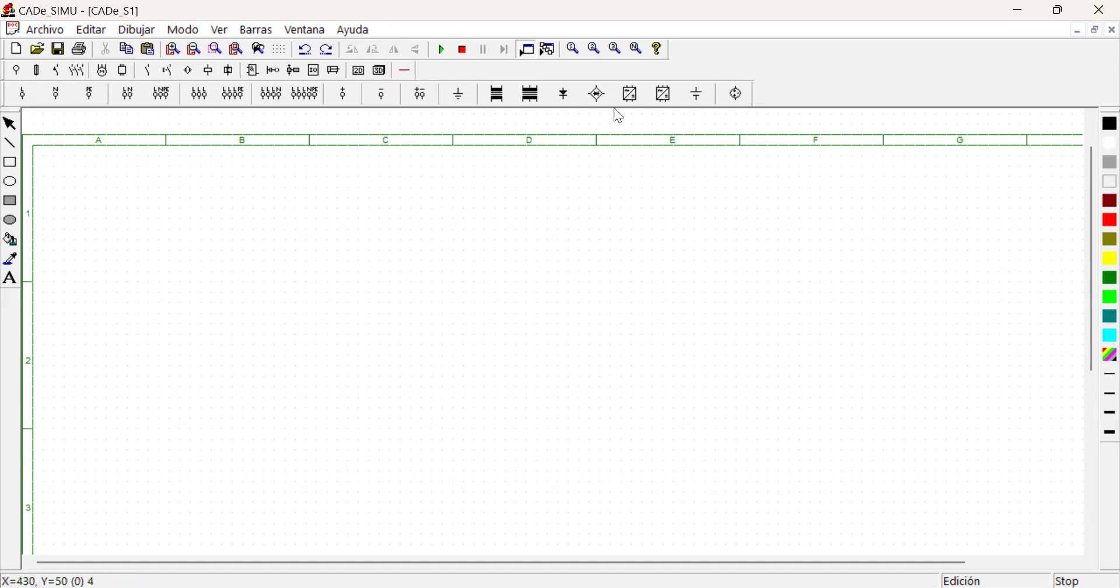
click(275, 94)
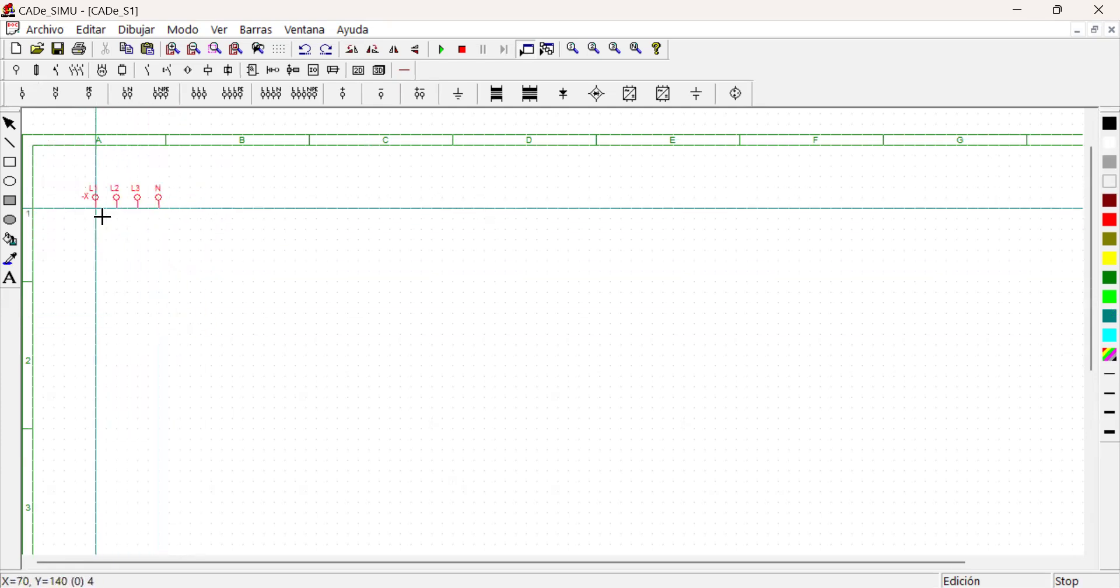
click(102, 217)
right_click(102, 217)
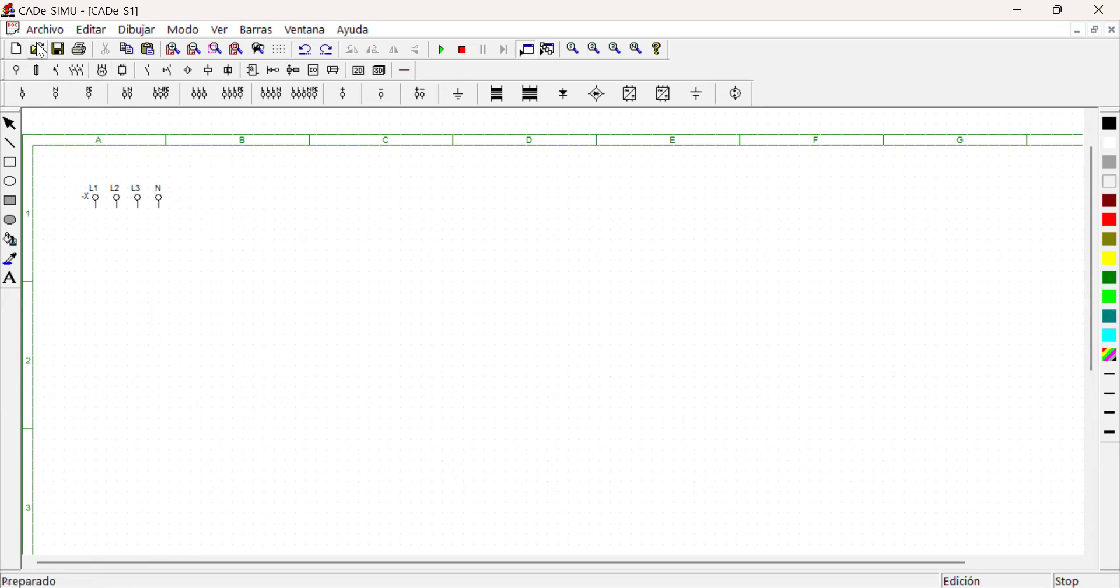
- Place a Fusible IIIN directly below the supply so its poles connect to L1, L2, L3 and N
click(36, 70)
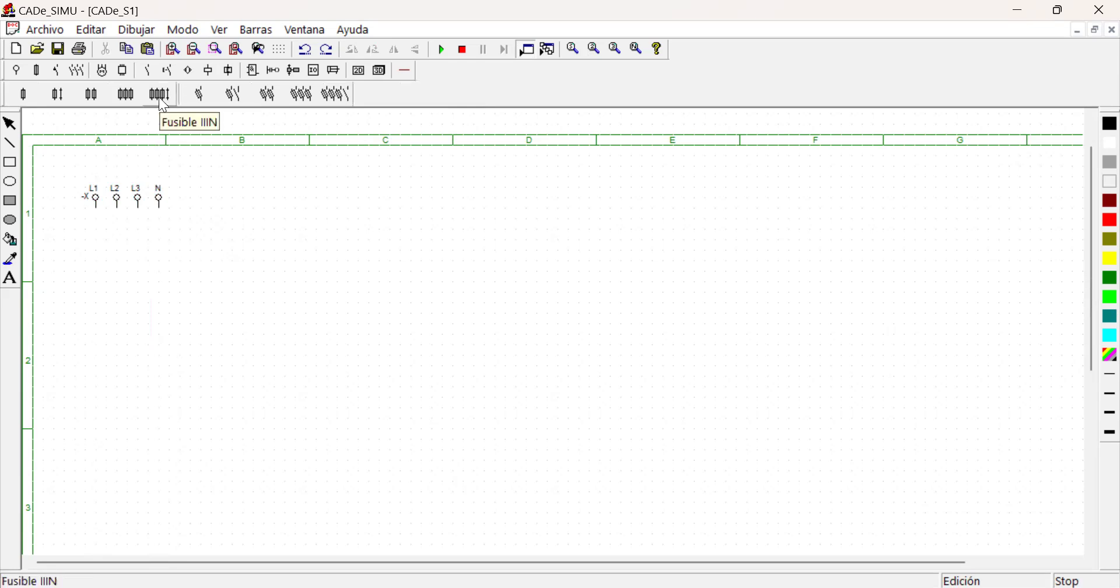
click(197, 86)
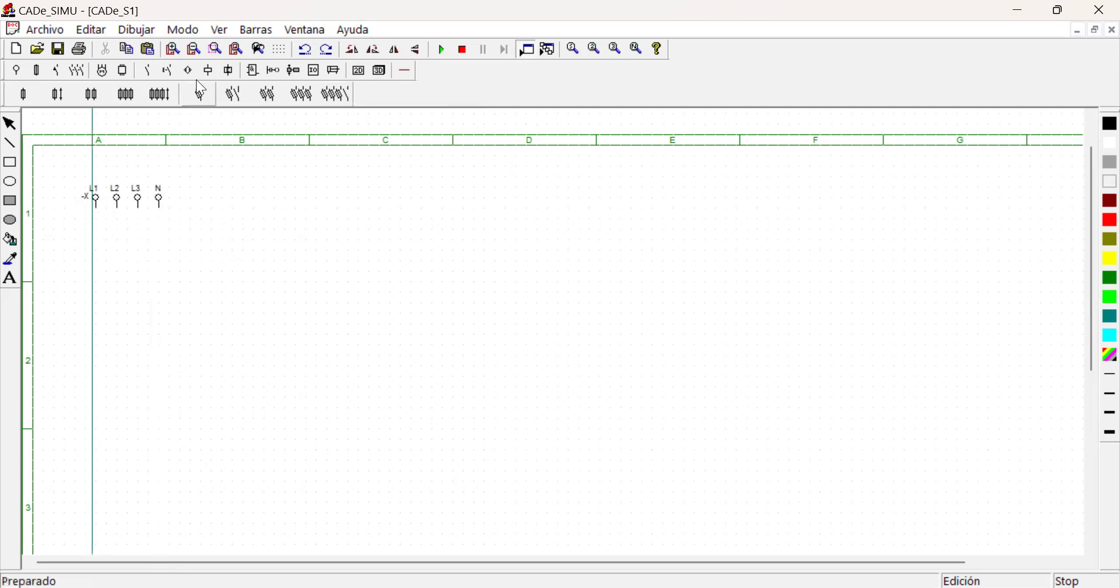
click(229, 218)
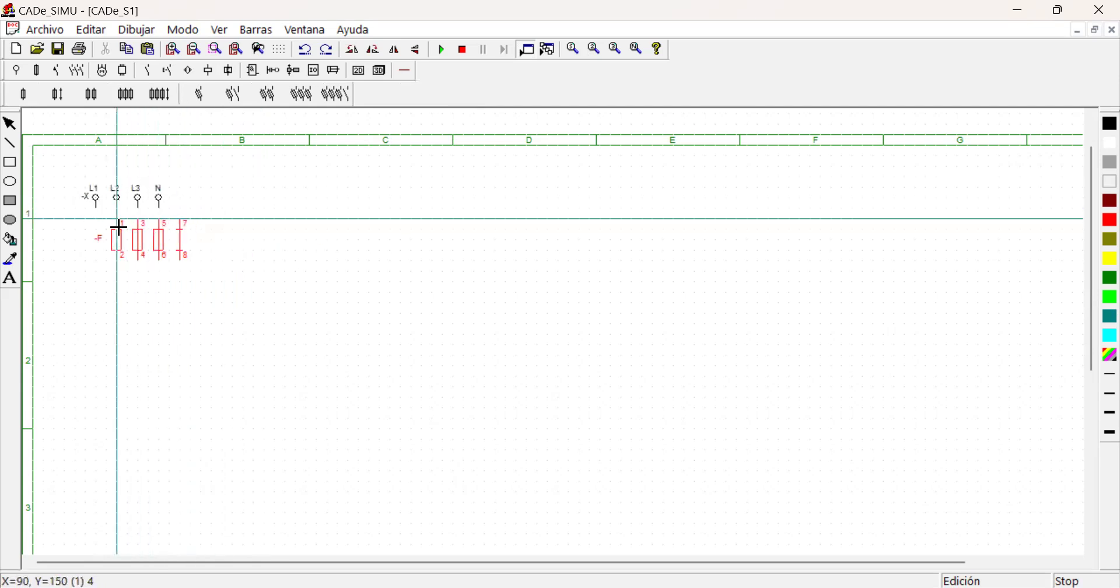
click(96, 213)
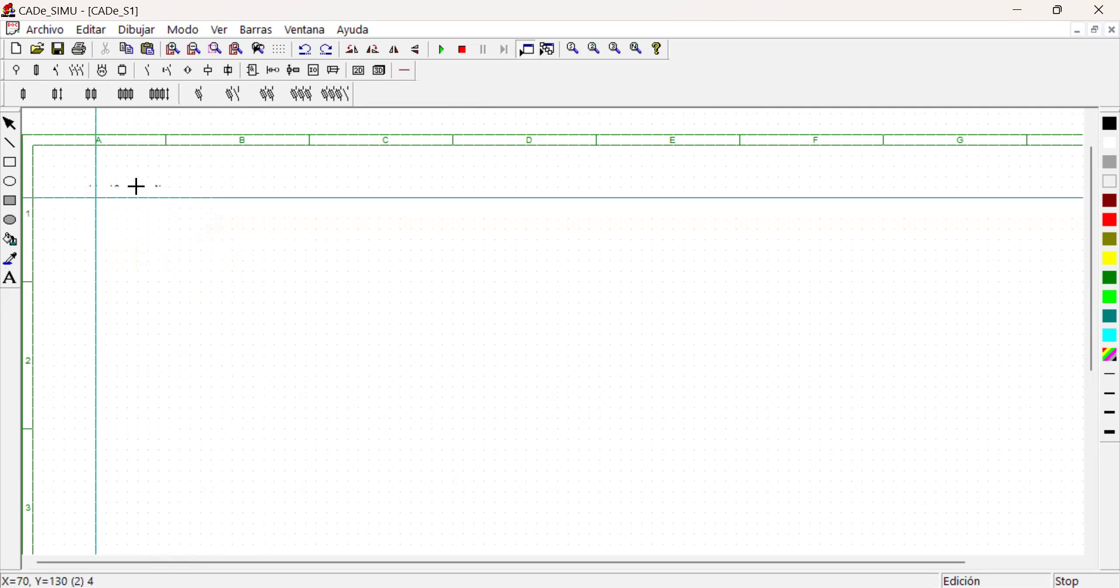
key(Escape)
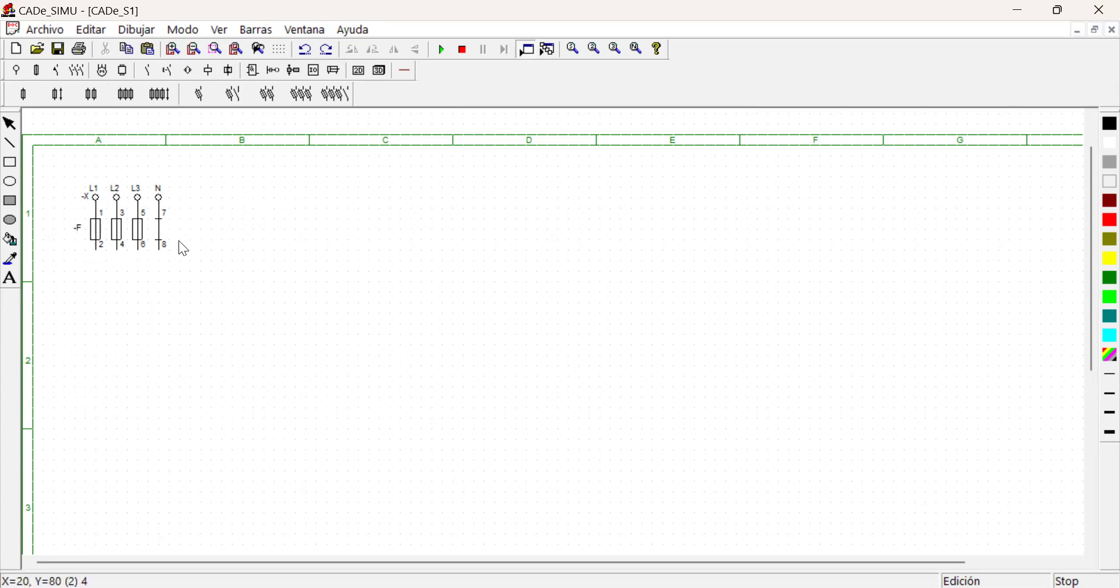
- Place a three-pole thermal overload relay in column B, level with the fuses, and shift the selected relay slightly to the right
click(53, 71)
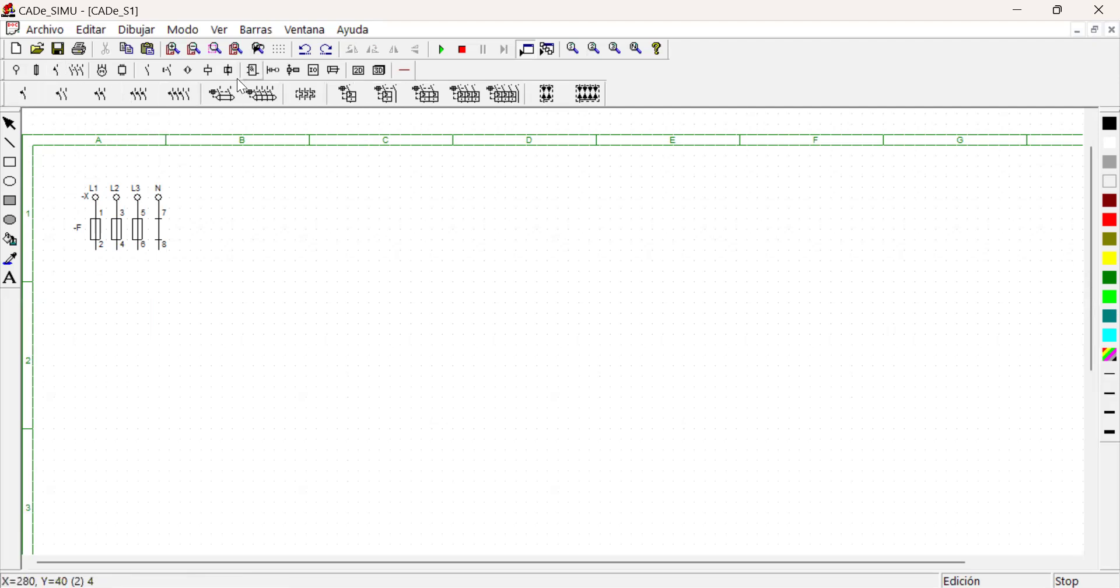
click(316, 99)
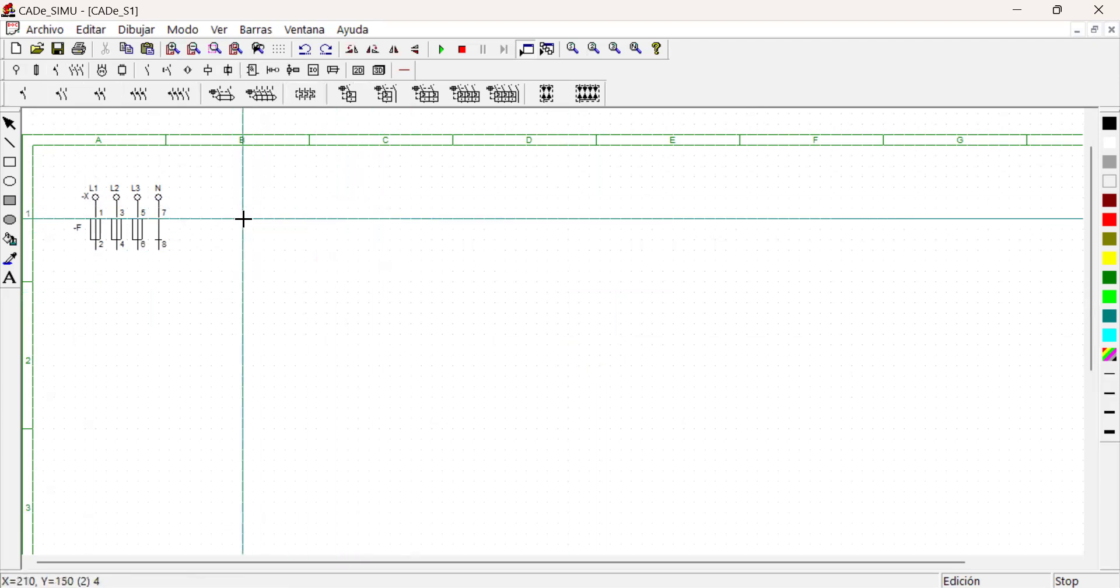
click(252, 210)
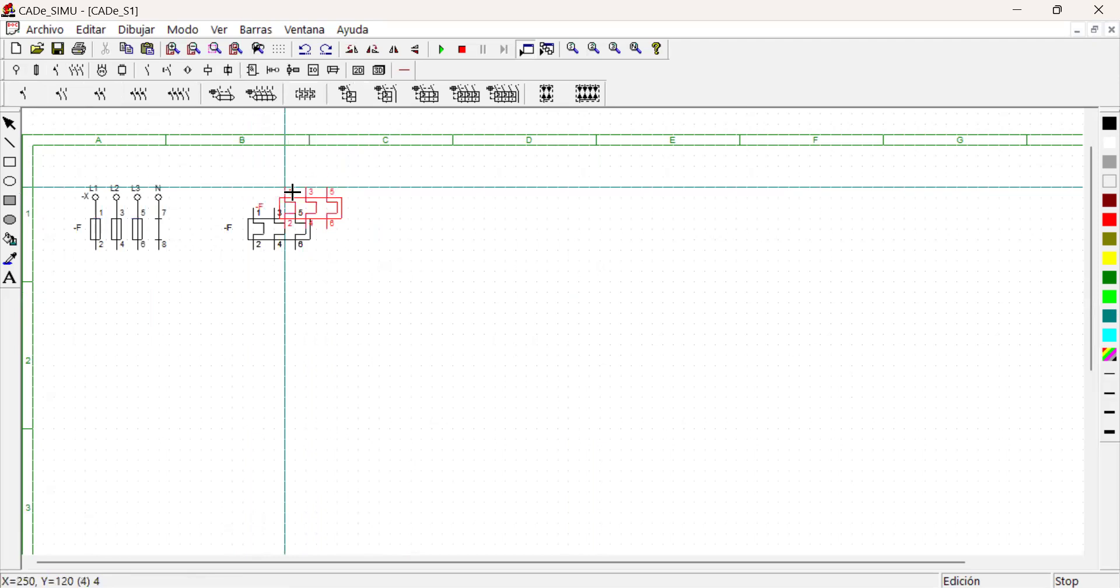
key(Escape)
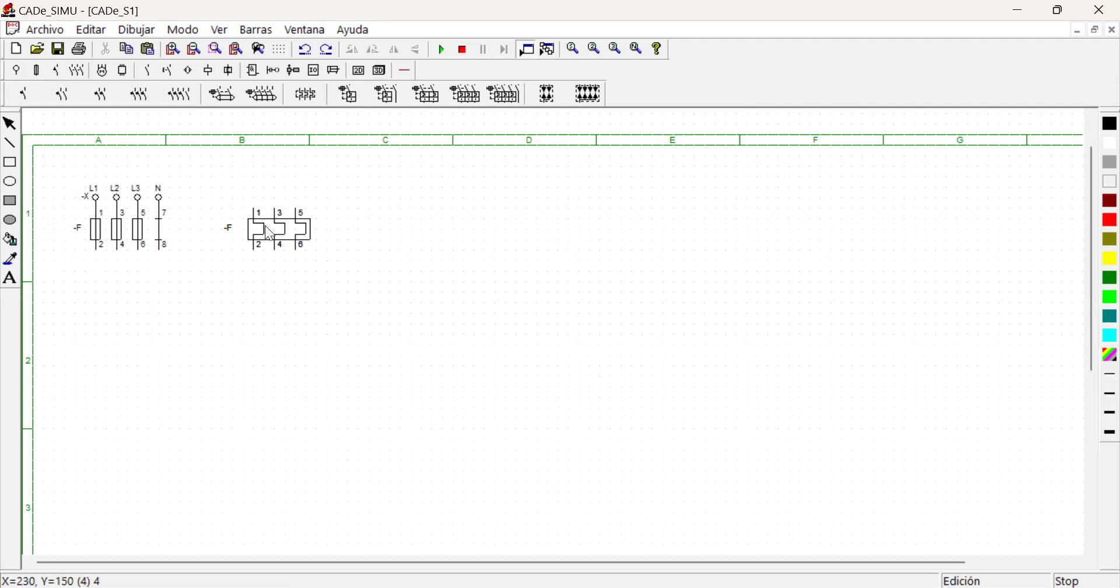
click(287, 224)
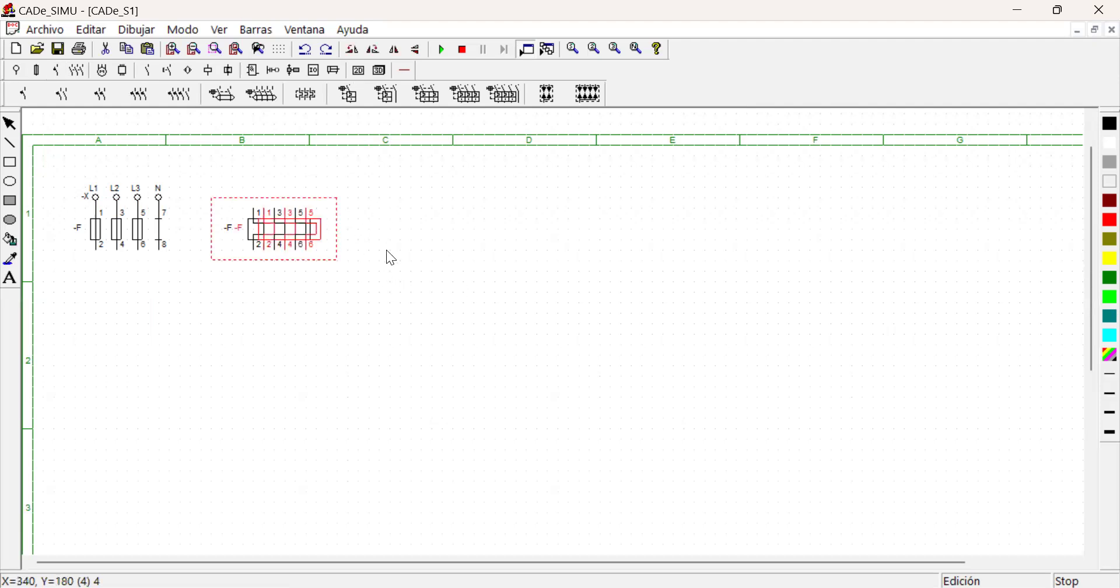
key(Escape)
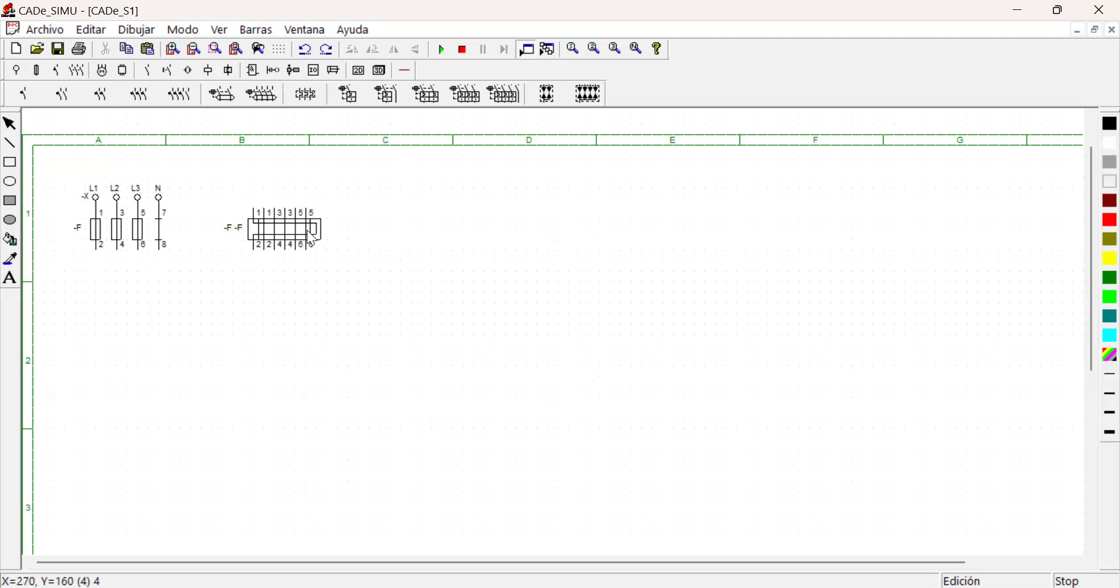
- Place a single-pole contactor contact (KM) to the right of the thermal relay, in column C
click(71, 70)
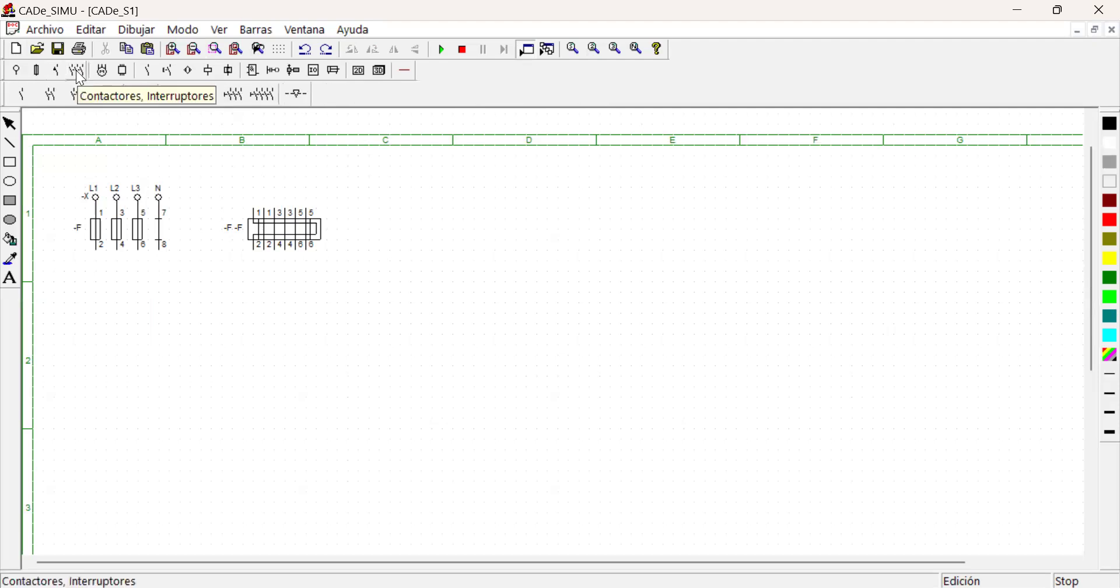
click(76, 70)
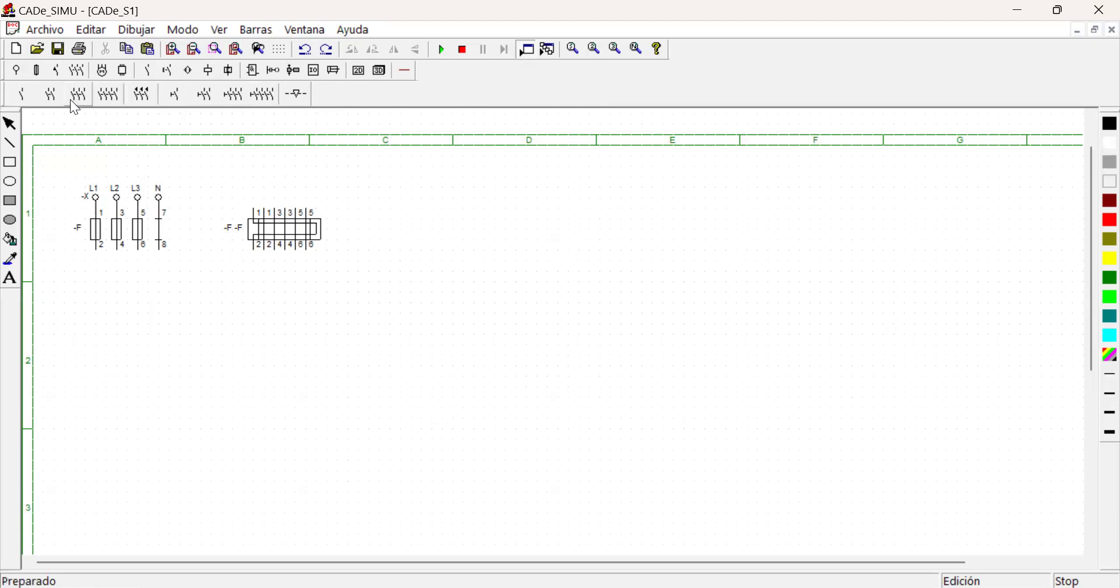
click(21, 92)
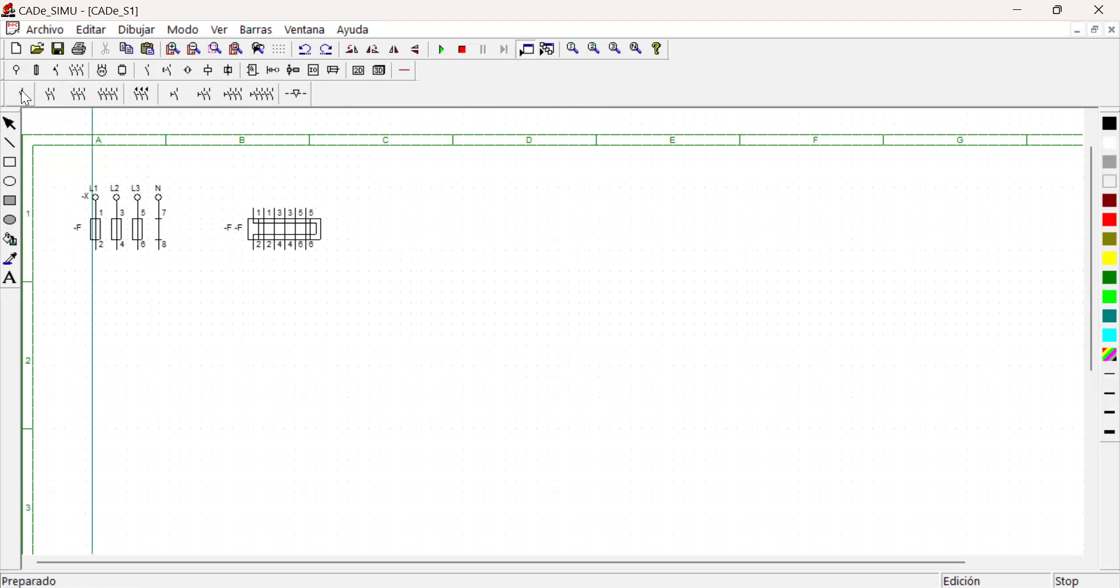
click(385, 216)
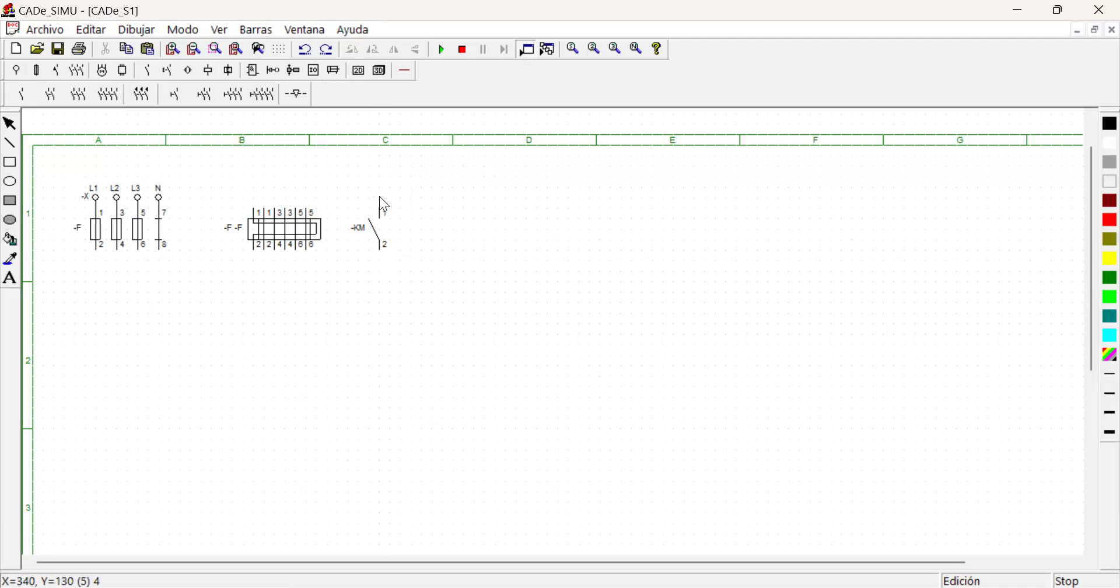
- Place a single-phase motor with capacitor and PE terminal to the right of the contactor contact
click(99, 70)
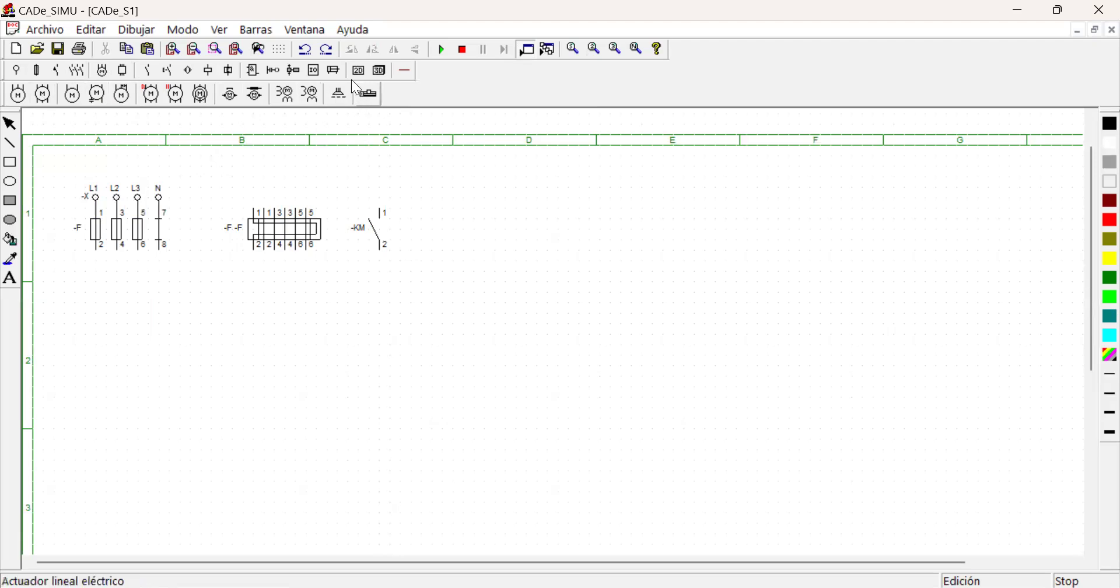
click(97, 95)
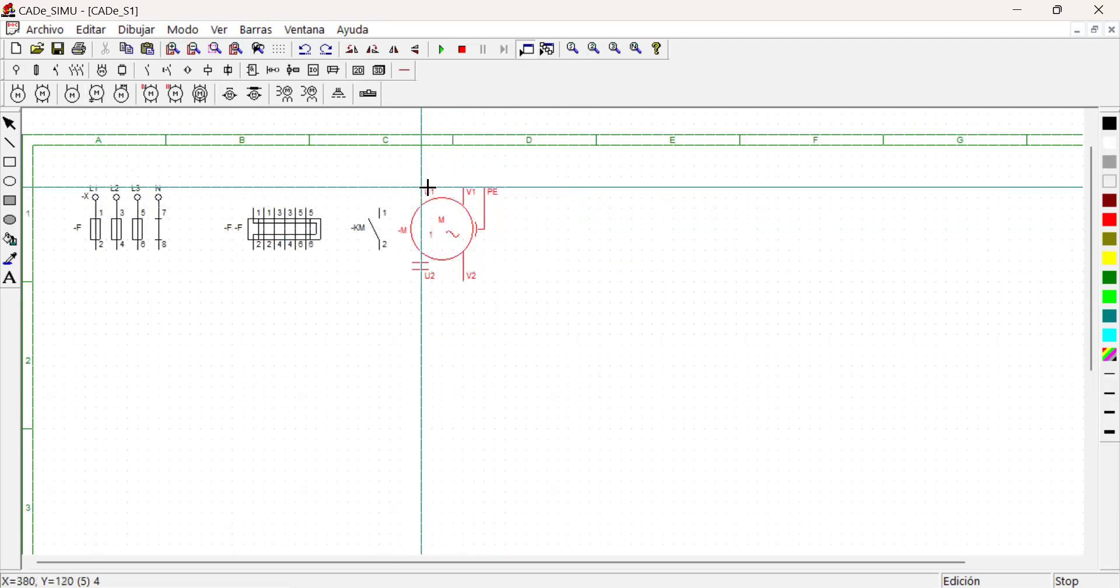
click(449, 188)
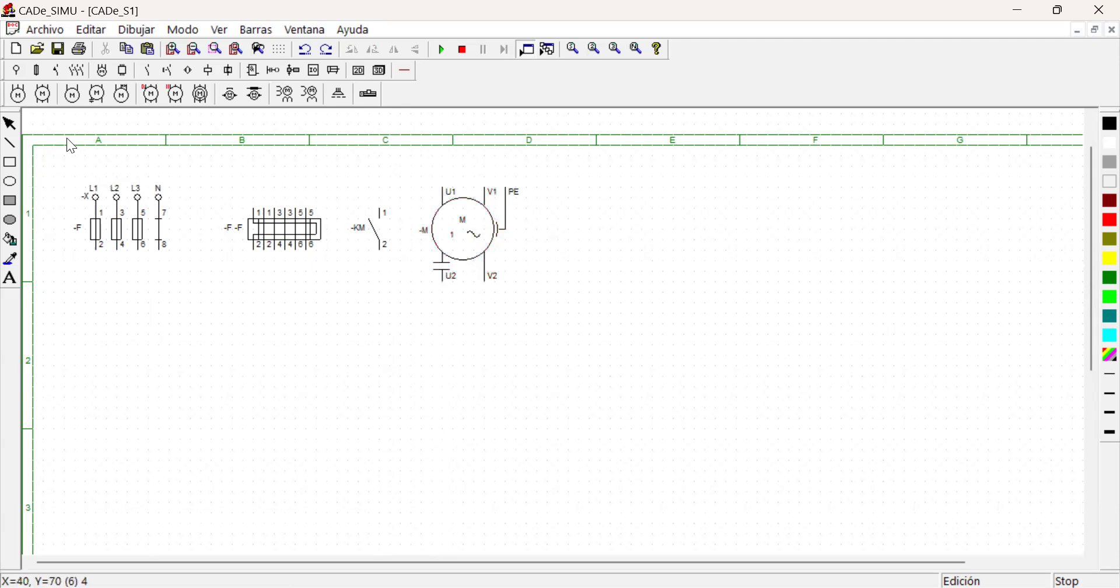
- Place the three-phase autotransformer symbol with tapped windings to the right of the motor, in column D
click(123, 70)
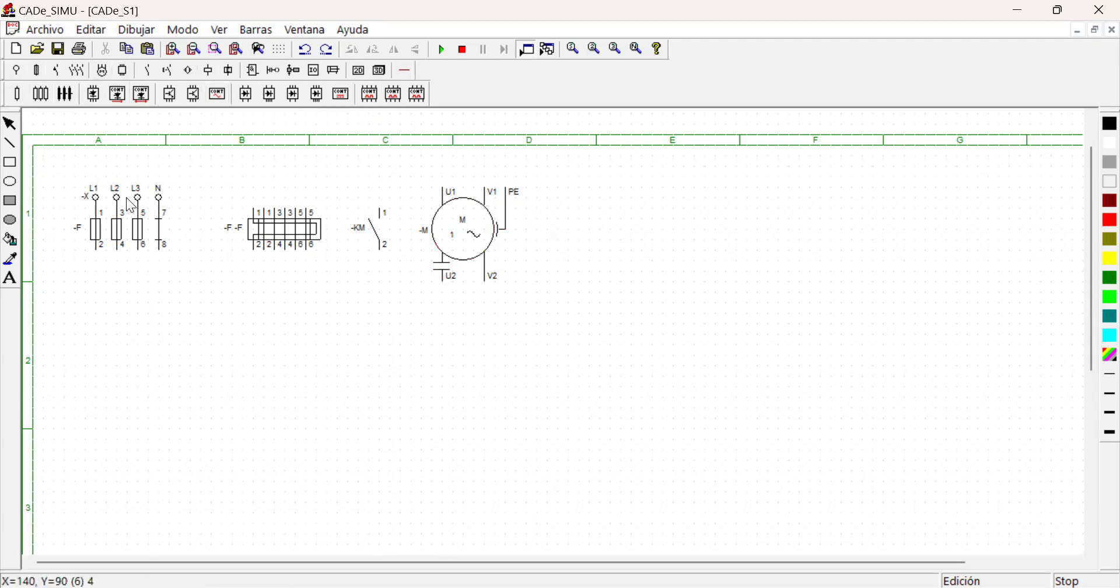
click(63, 94)
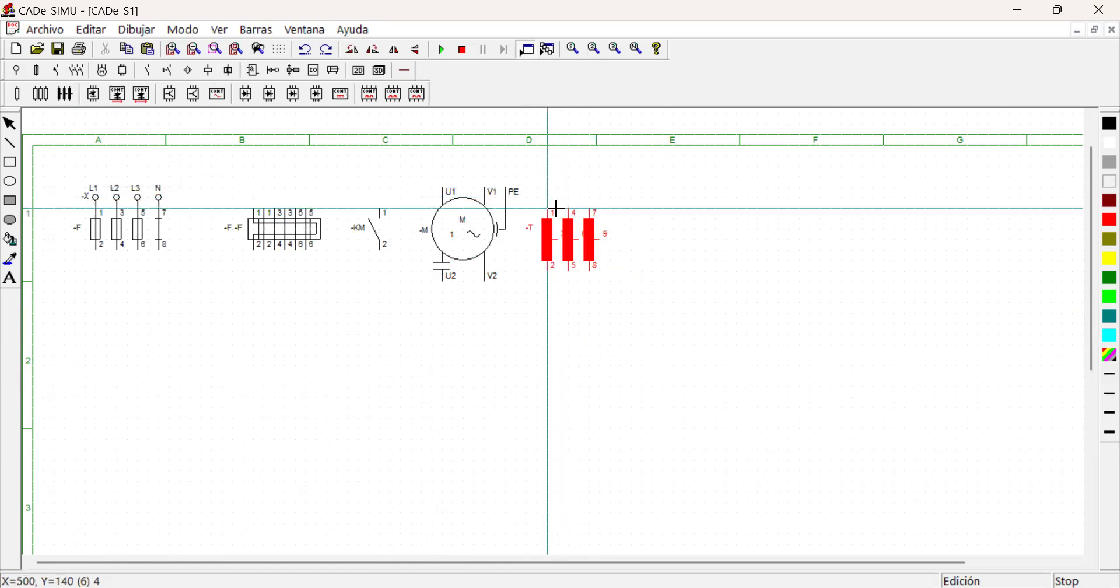
click(557, 208)
key(Escape)
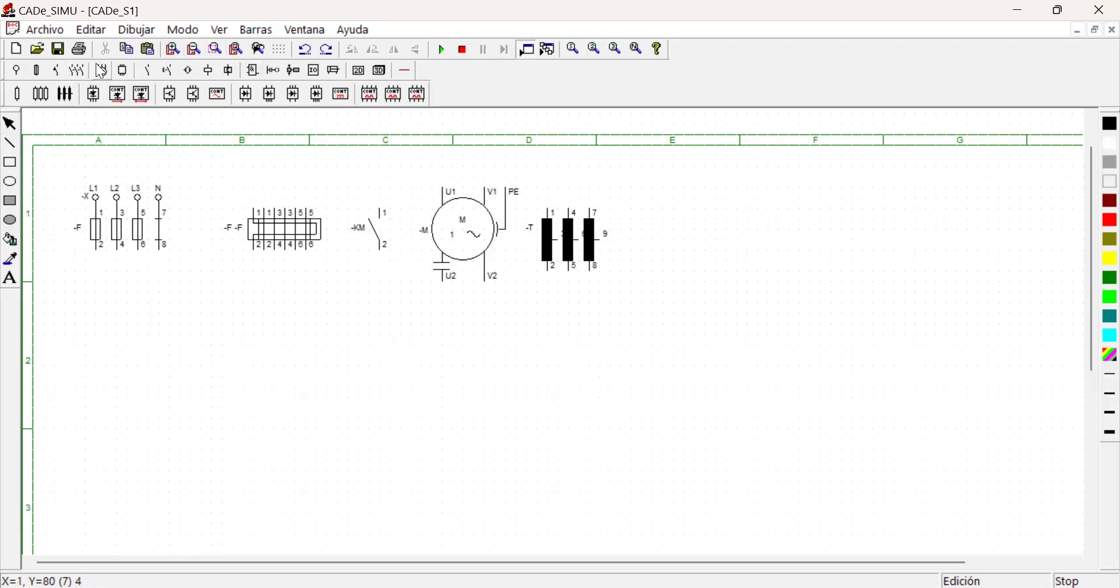
- Place the combined normally closed and normally open relay contact symbol (K) to the right of the autotransformer, in column E
click(145, 68)
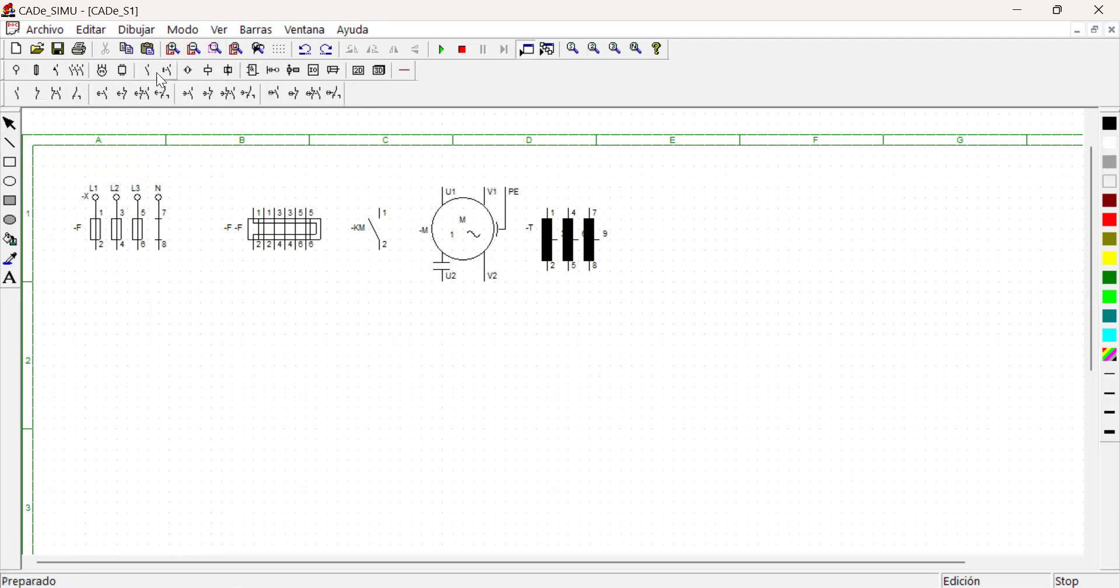
click(56, 94)
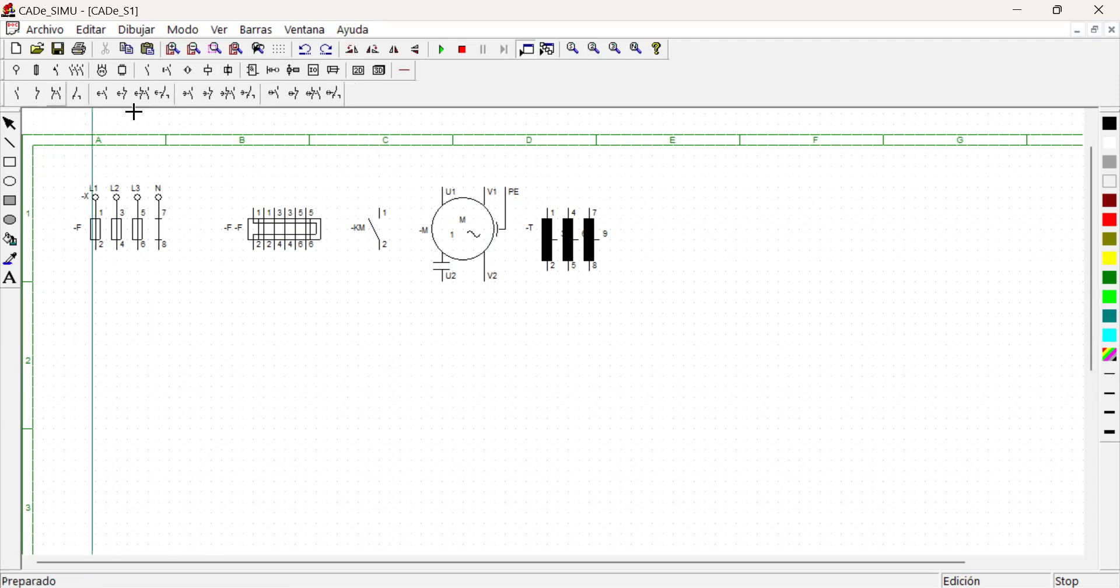
click(57, 93)
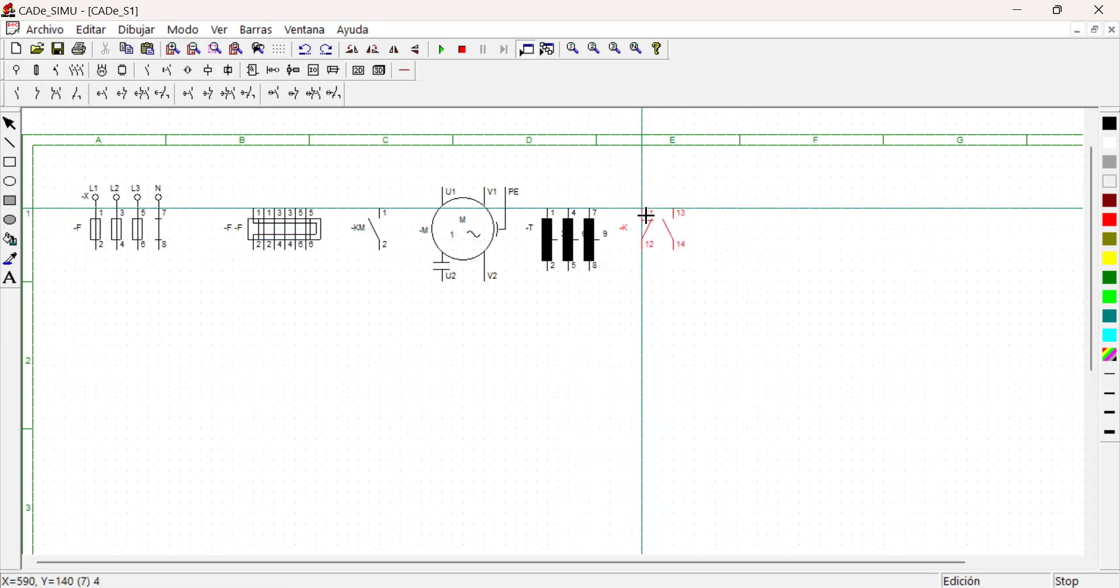
click(651, 215)
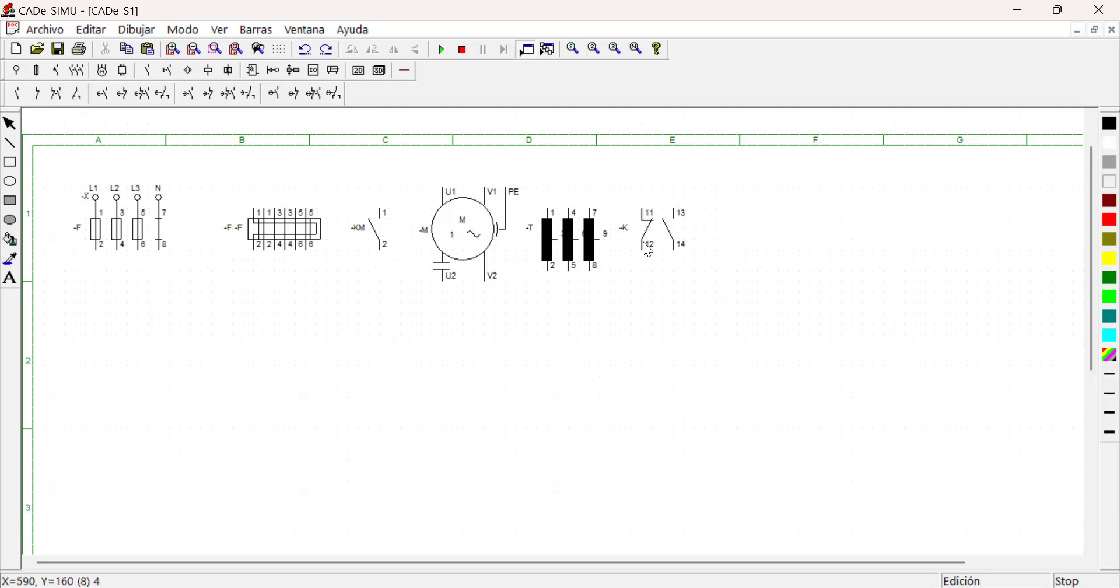
click(642, 202)
click(649, 220)
- Place a normally open pushbutton contact (S) from the Accionamientos library to the right of the relay contacts
click(168, 71)
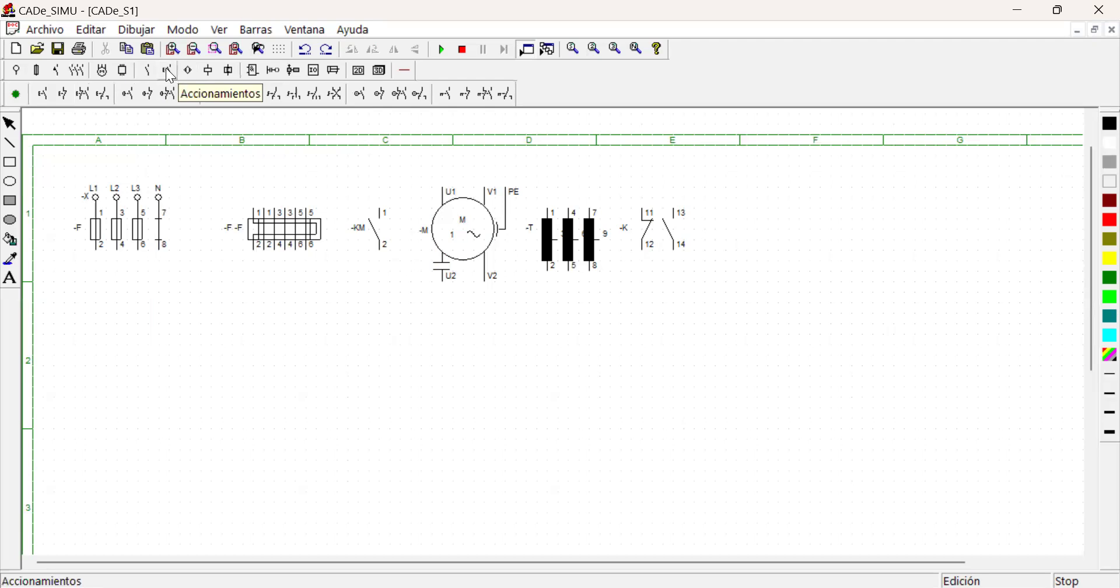
click(40, 94)
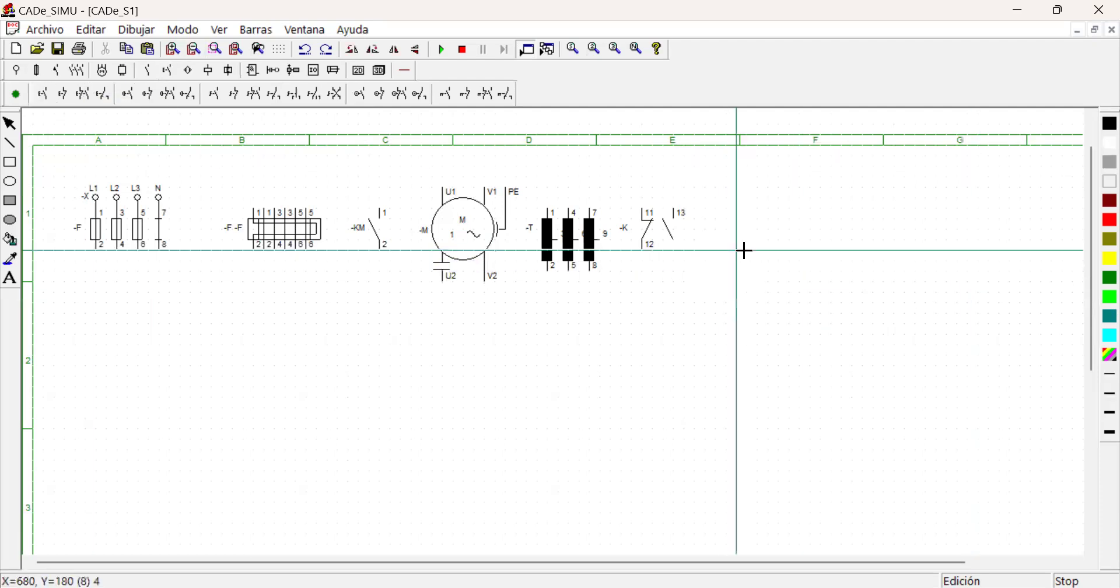
click(755, 210)
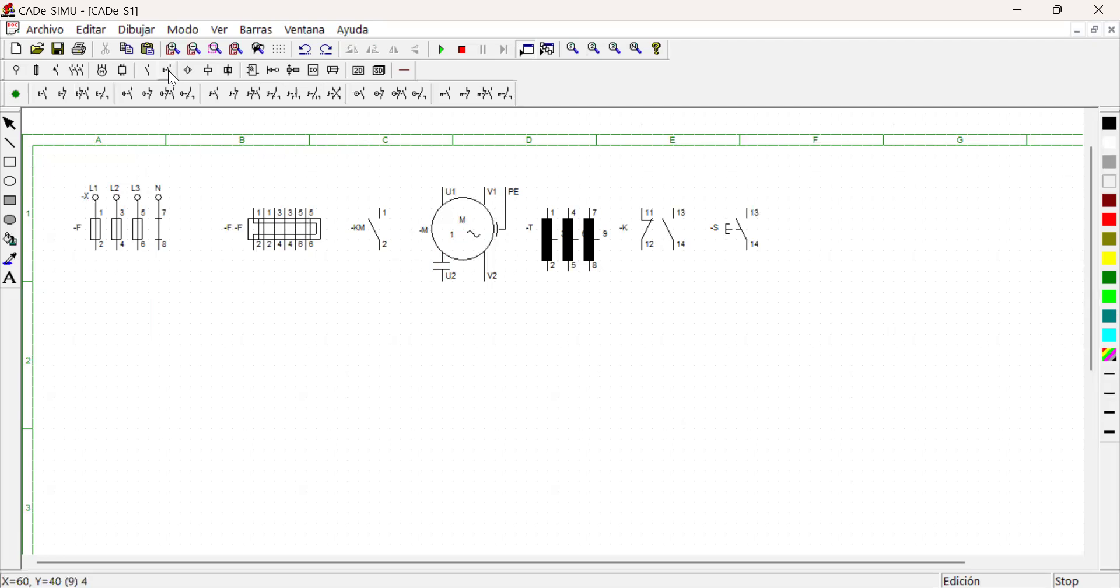
- Place the two-terminal temperature sensor symbol marked T to the right of the pushbutton, in column F
click(190, 69)
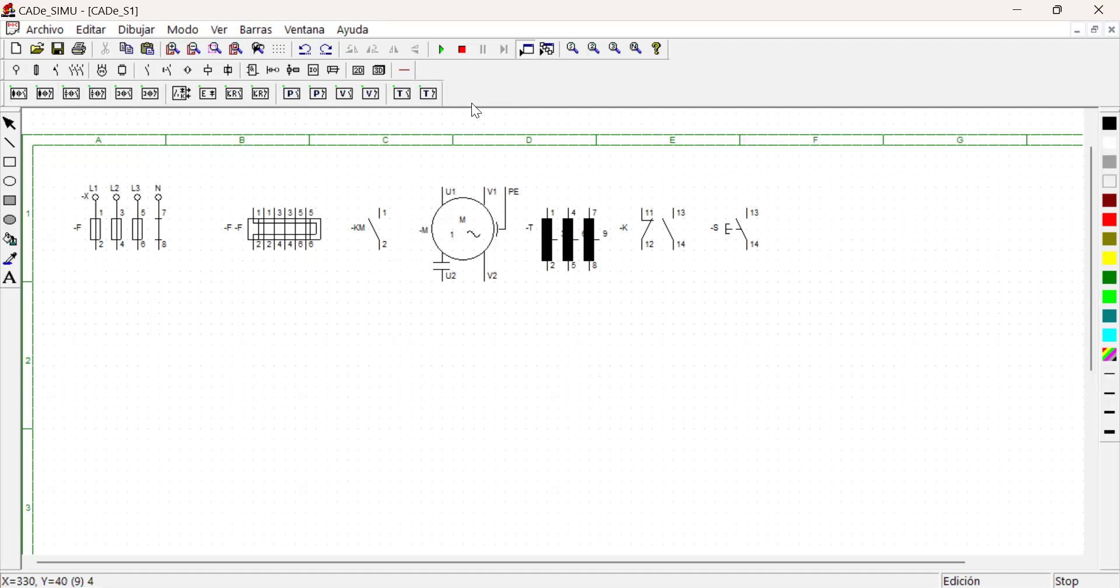
click(430, 94)
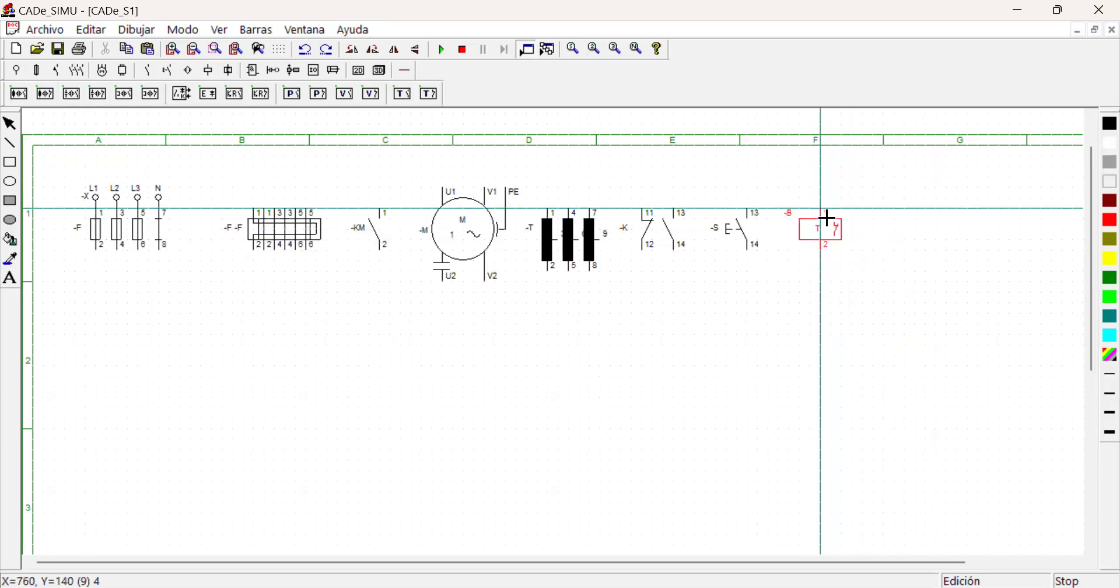
click(817, 218)
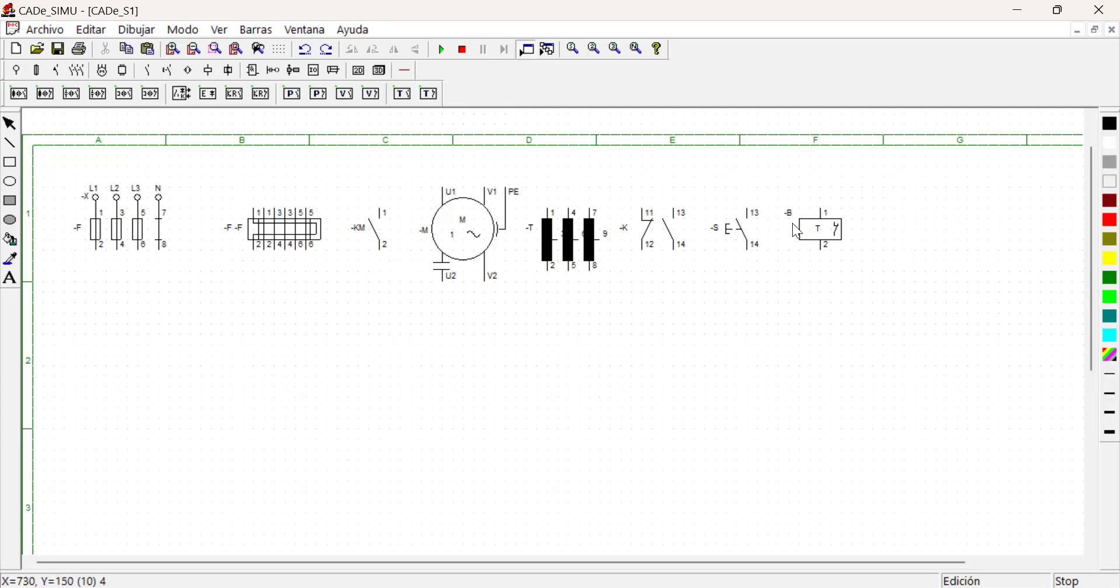
- Place a signal lamp (Piloto señalización) from the Bobinas, Señalizaciones library to the right of the temperature sensor
click(207, 72)
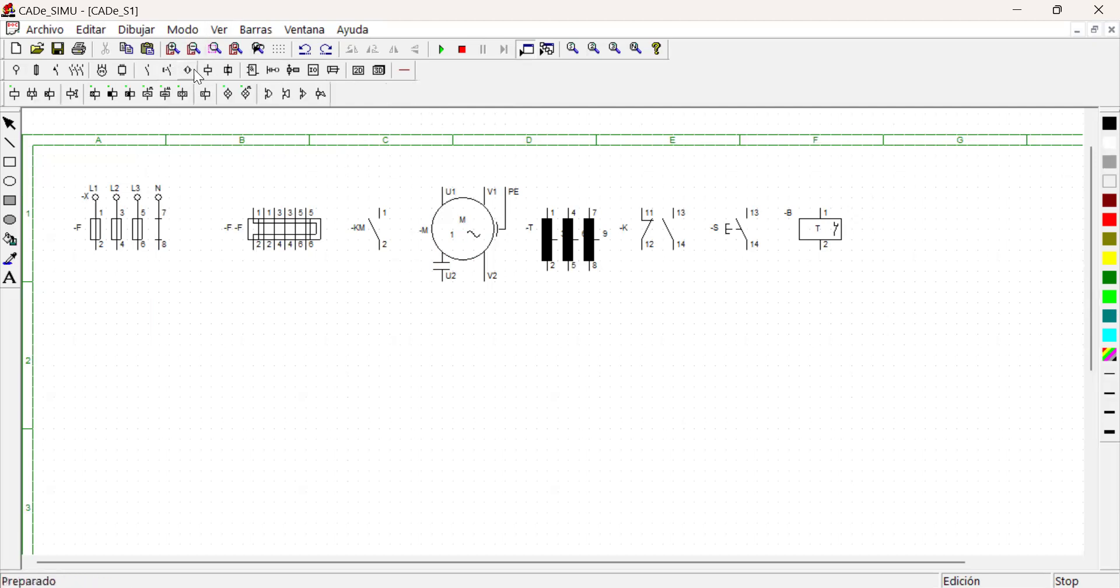
click(193, 70)
click(212, 72)
click(226, 97)
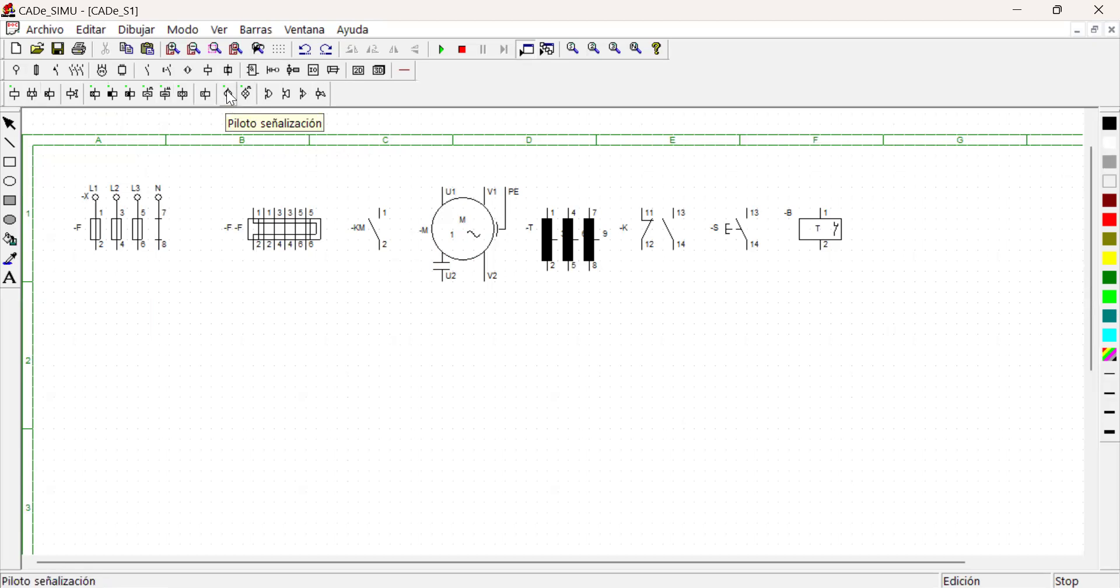
click(901, 213)
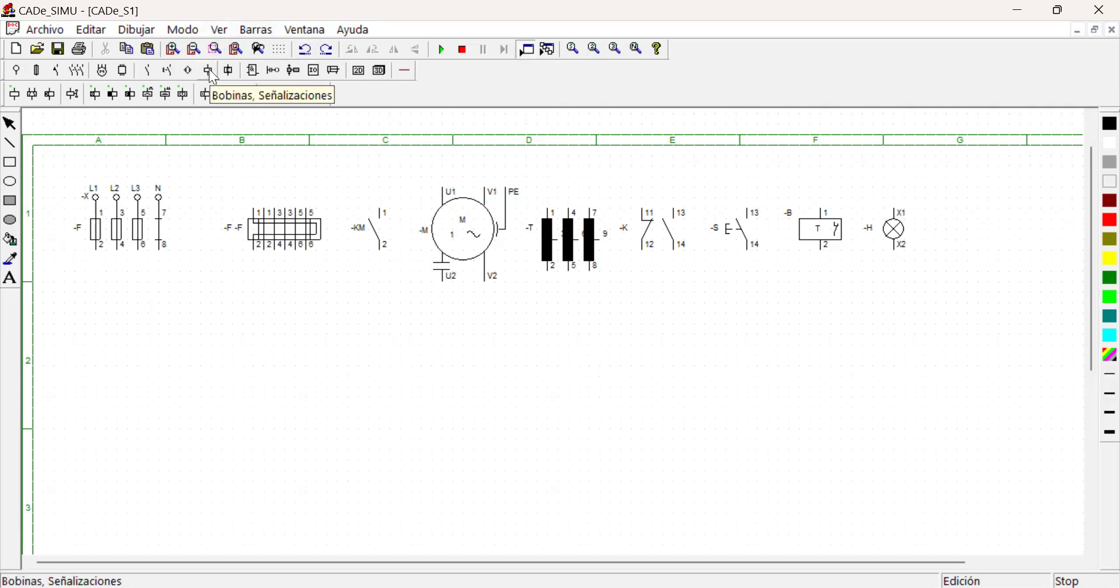
- Place the relay block marked F with L1, L2 and L3 terminals below the fuses, in column A of row 2
click(229, 70)
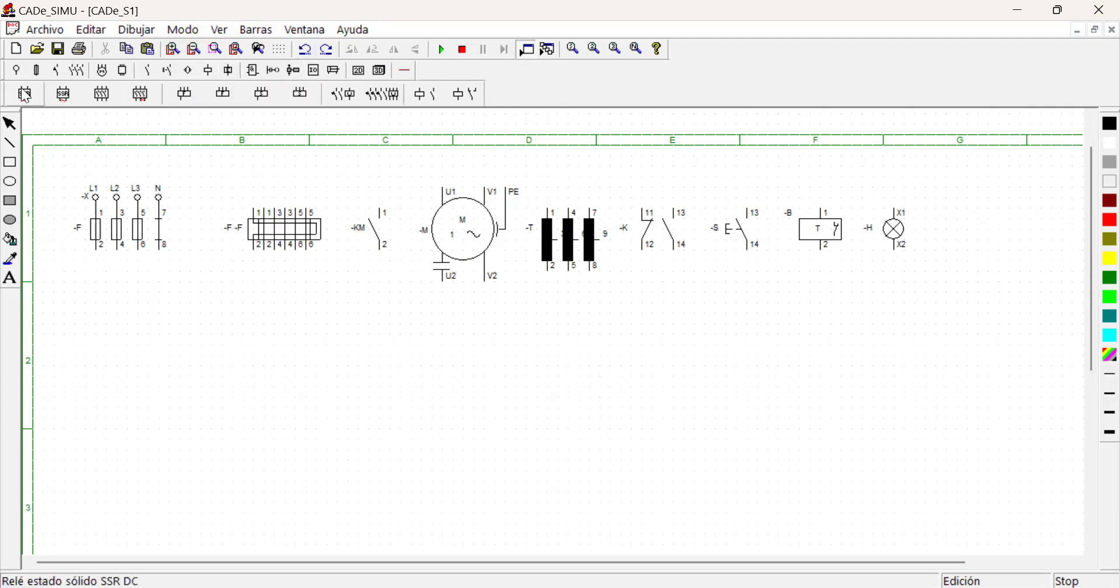
click(225, 94)
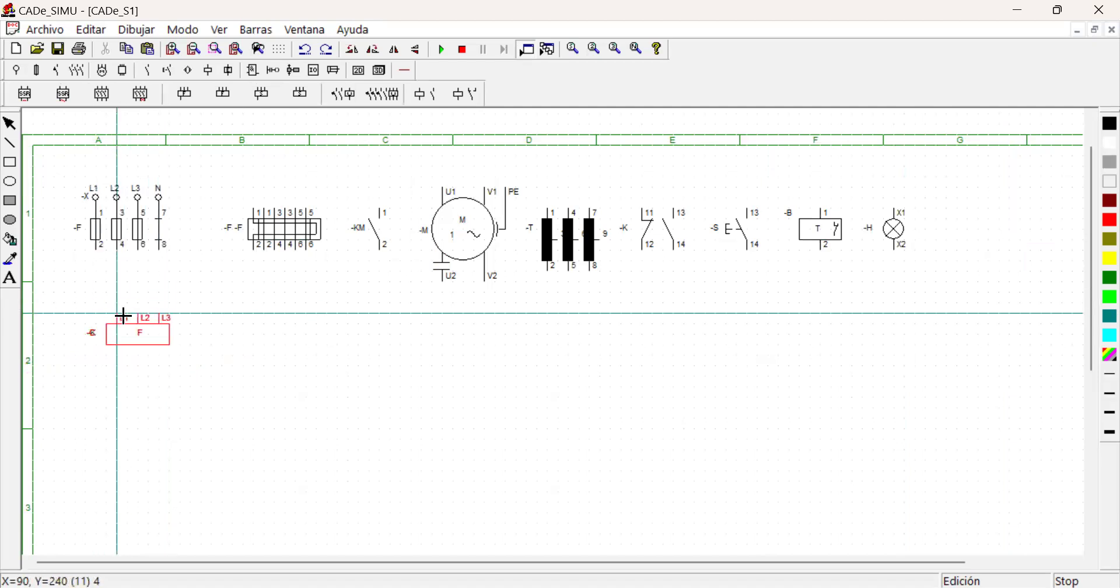
click(124, 315)
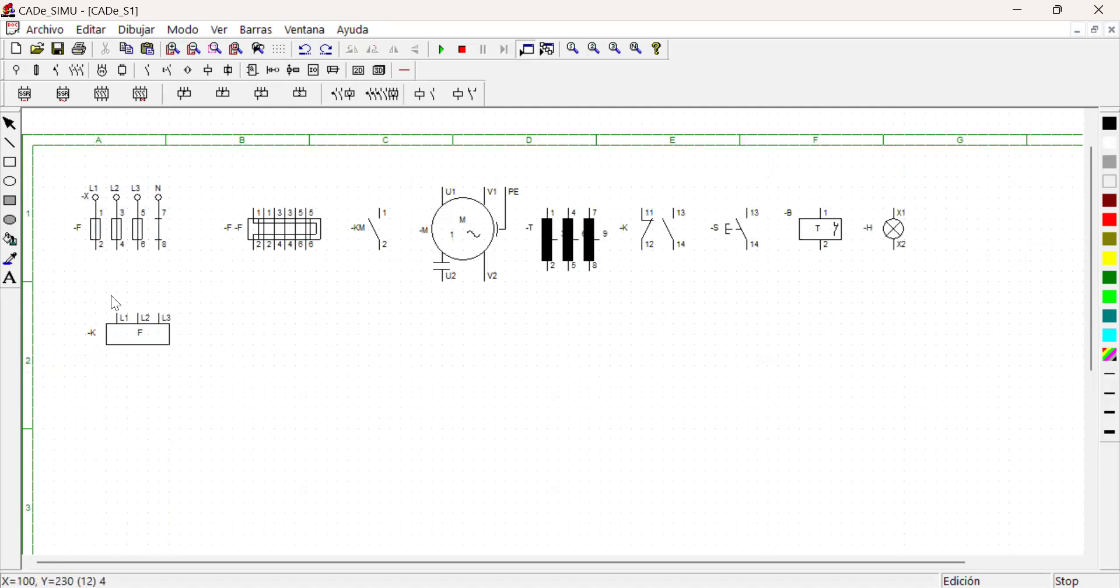